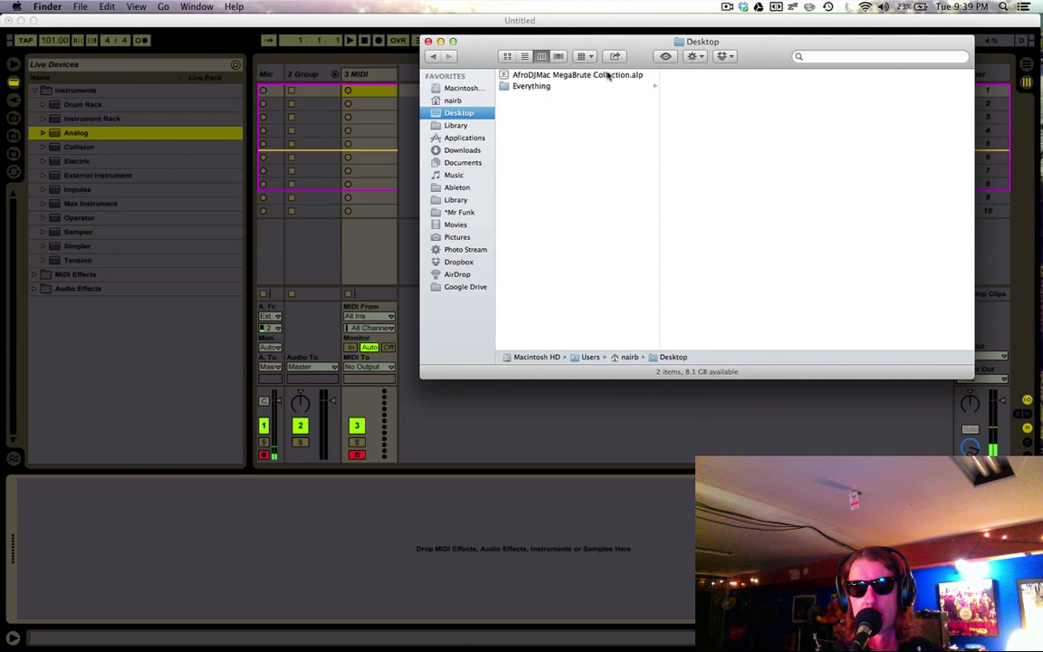
- Install the AfroDJMac MegaBrute .alp Live Pack with Desktop as the install location
double_click(605, 75)
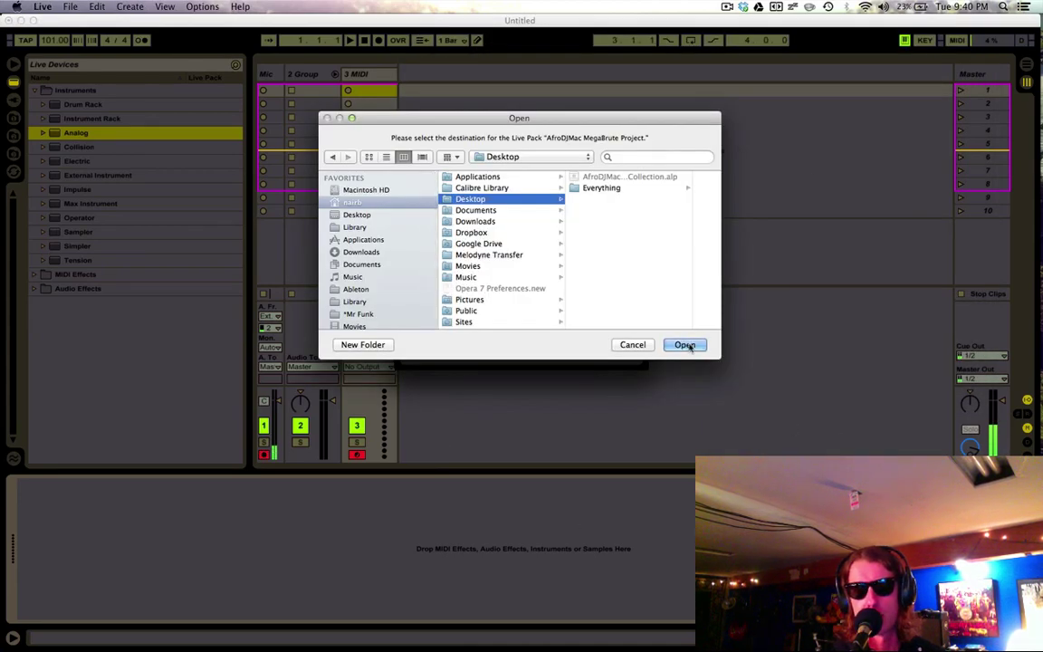
click(686, 345)
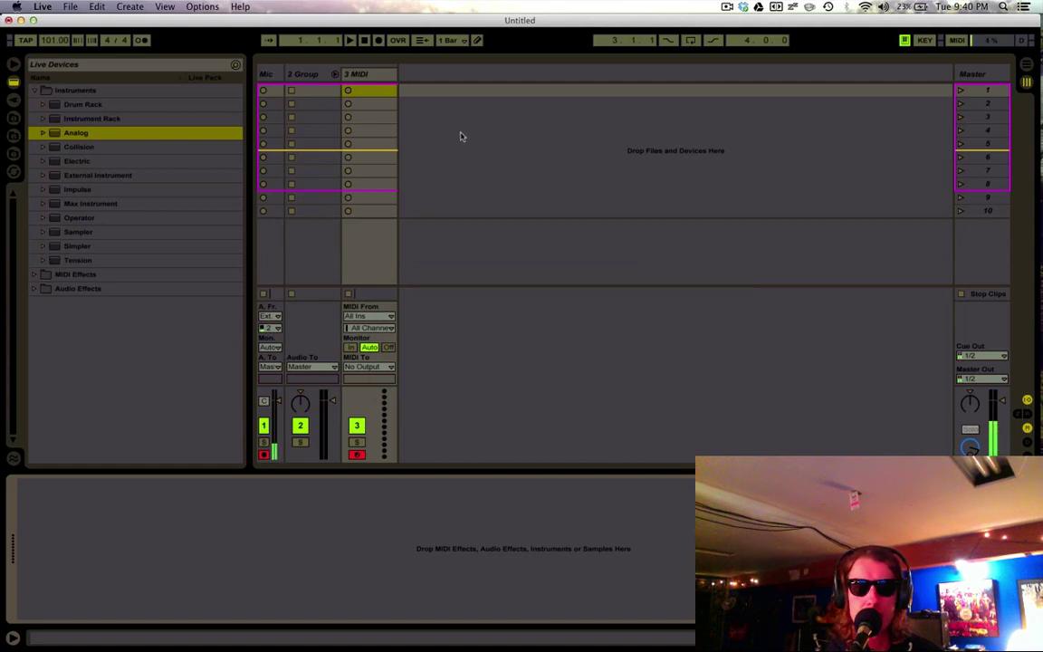
- In Finder, open the MegaBrute Project folder and preview Dirty Triangle, Metalized, Noise, Plucked, Over Brutalized and Pulse Wave sets
key(super+Tab)
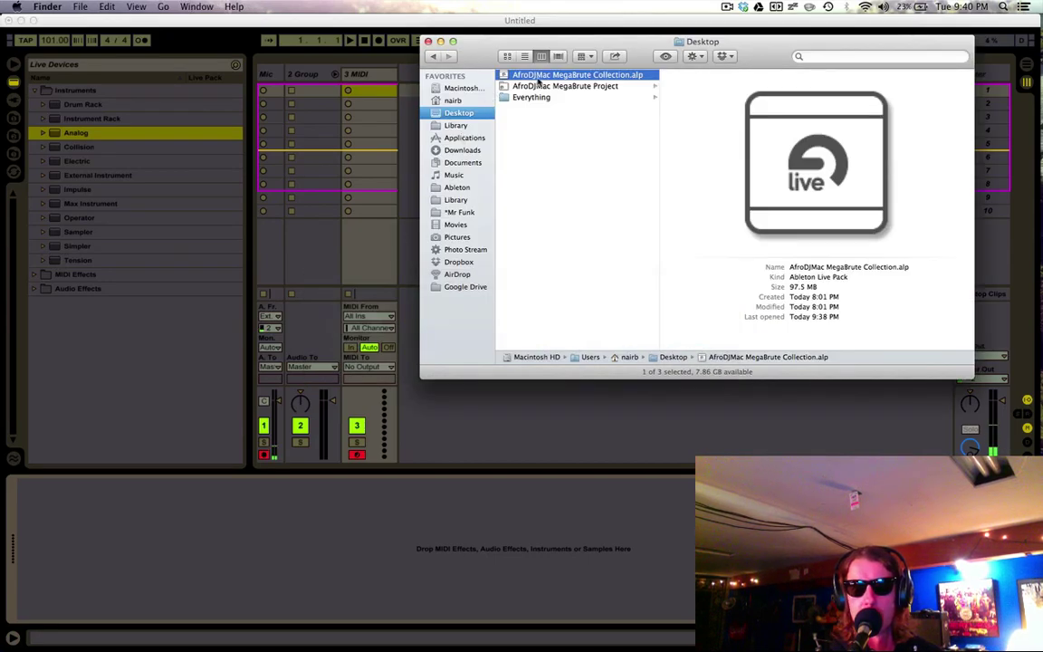
click(538, 86)
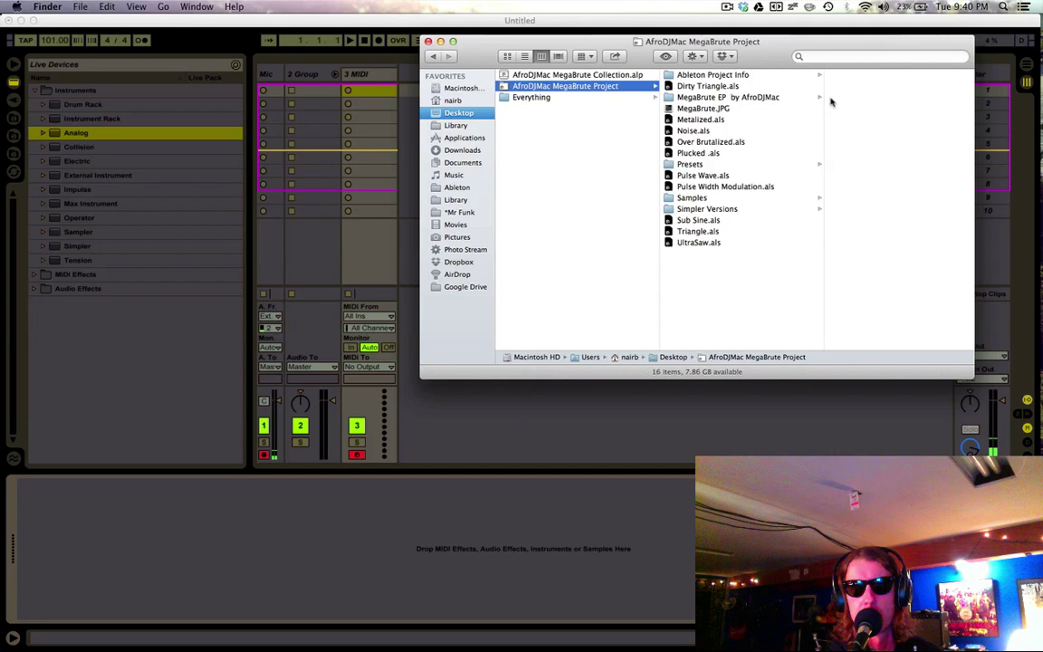
click(707, 86)
click(699, 121)
click(698, 131)
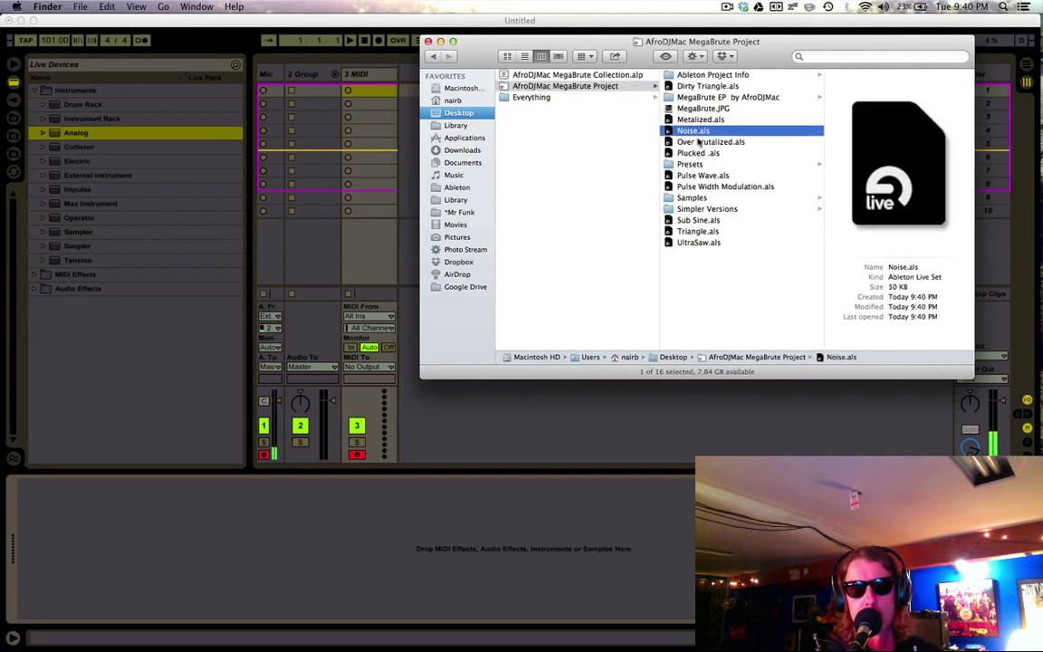
click(698, 153)
click(698, 142)
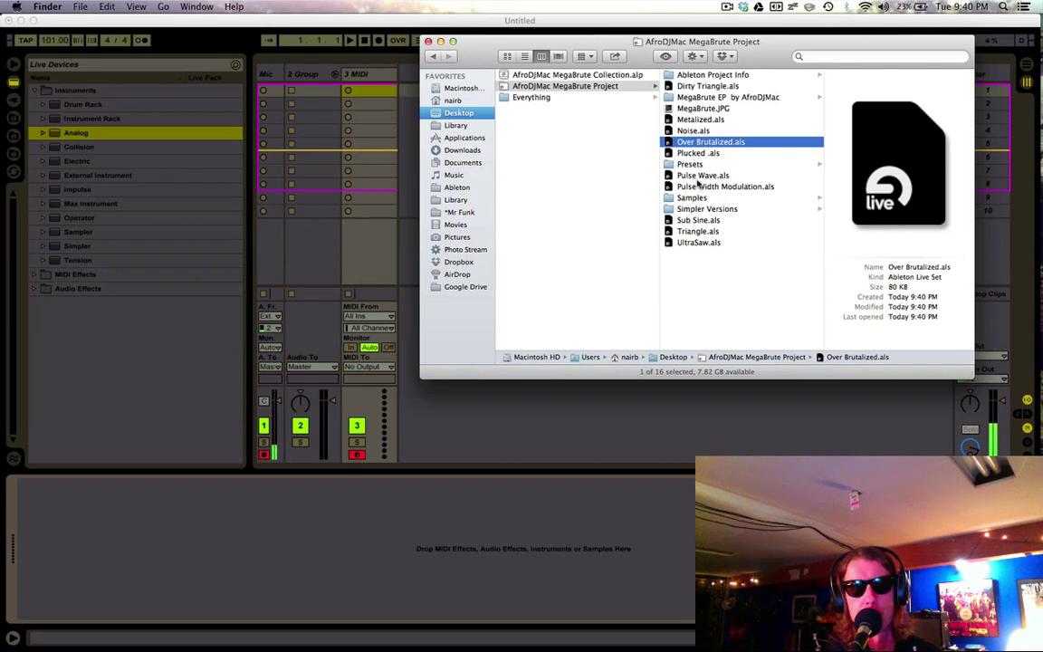
click(699, 177)
- Browse the Simpler Versions, Presets, Samples and MegaBrute EP folders down to the EP's Ableton sets
click(718, 210)
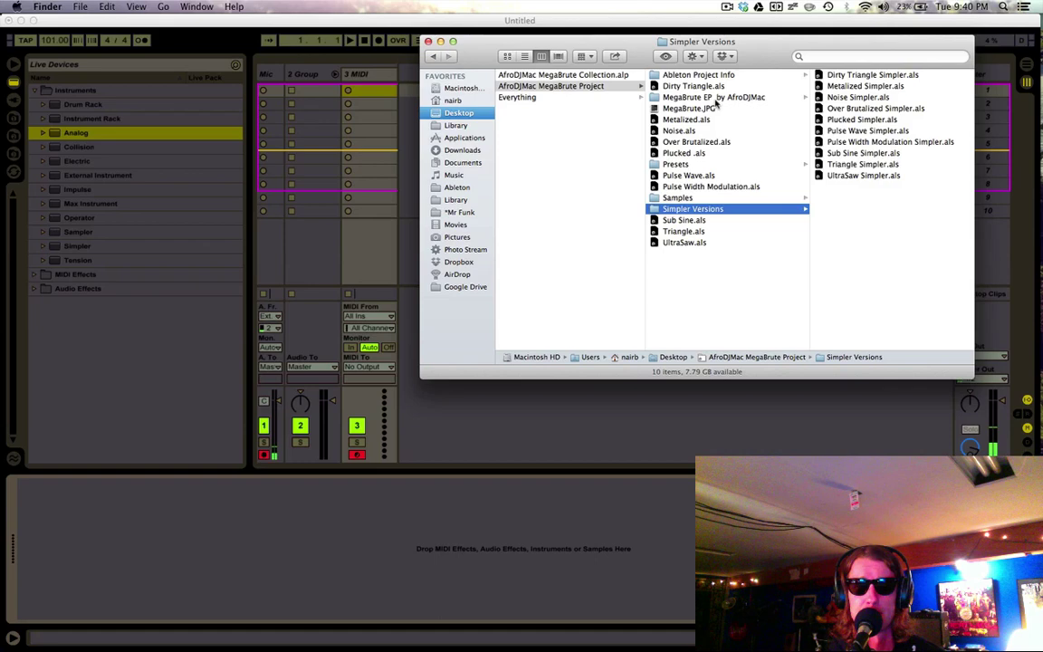
click(679, 164)
click(681, 197)
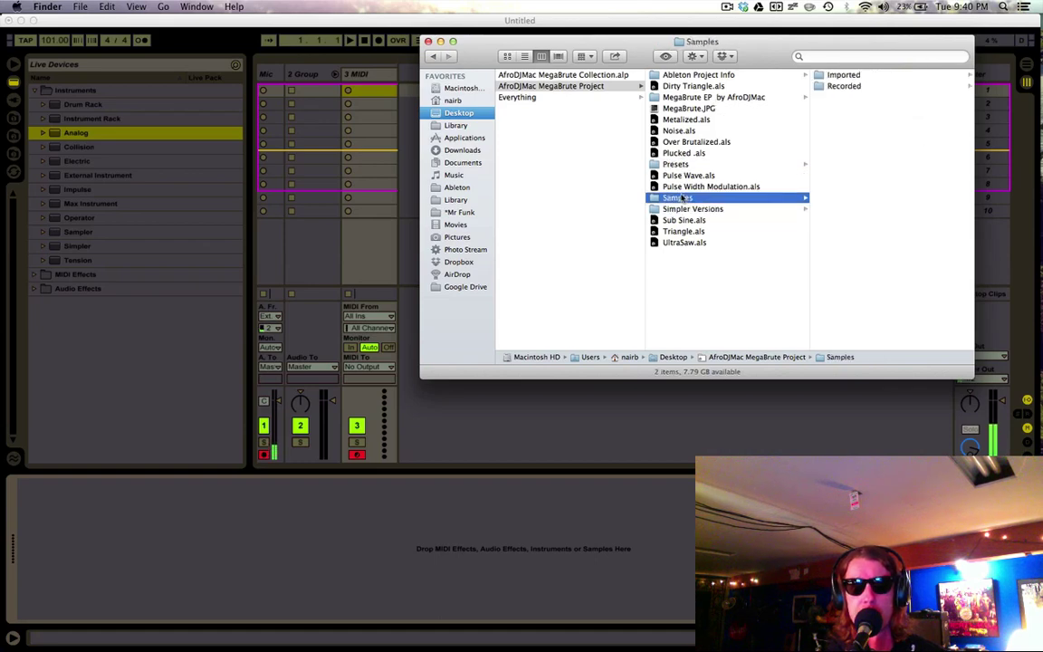
click(715, 98)
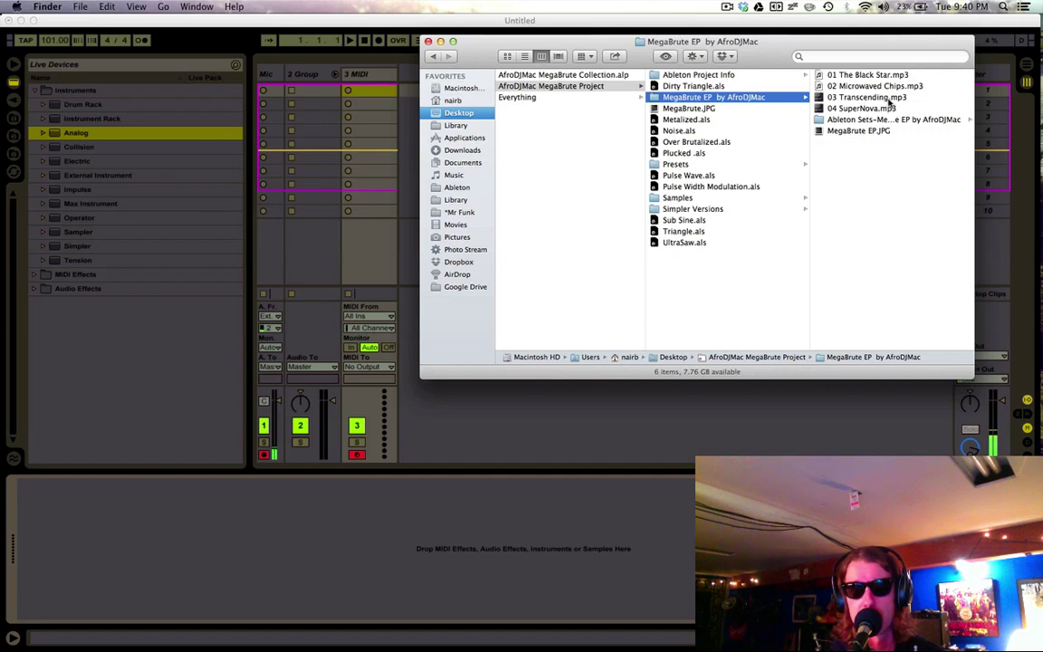
click(867, 121)
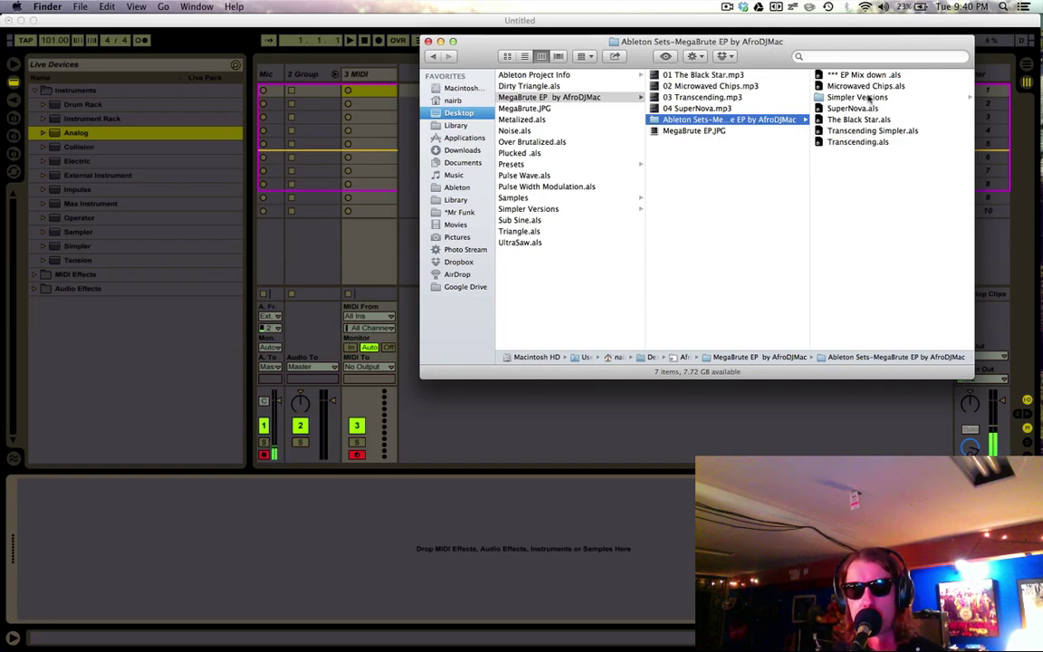
- Open the Dirty Triangle set in Live
scroll(633, 102, left, 1)
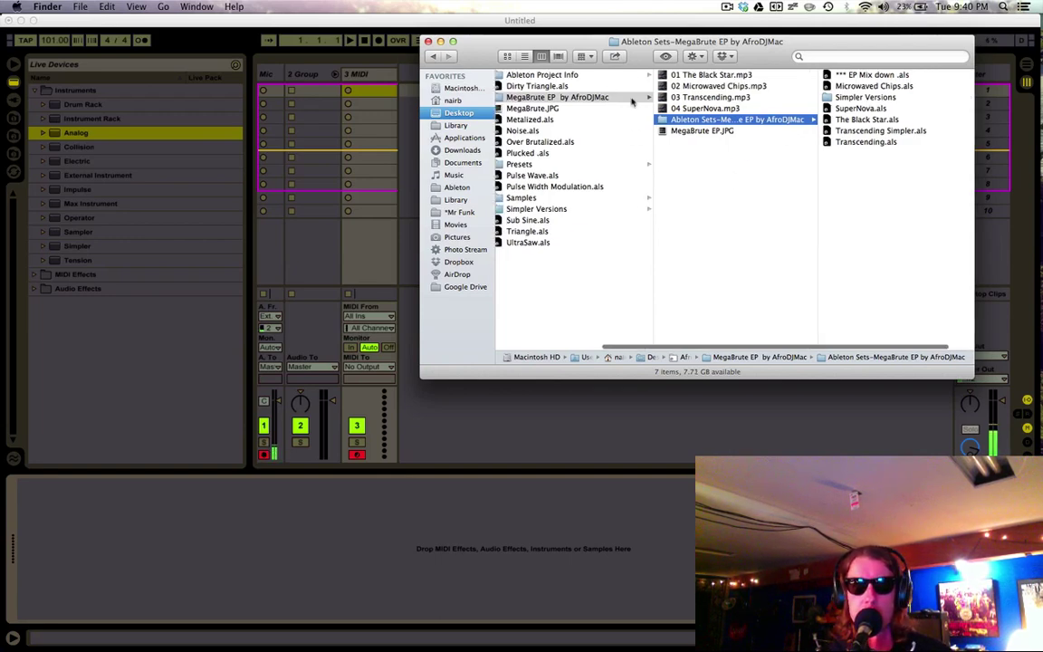
scroll(632, 102, left, 3)
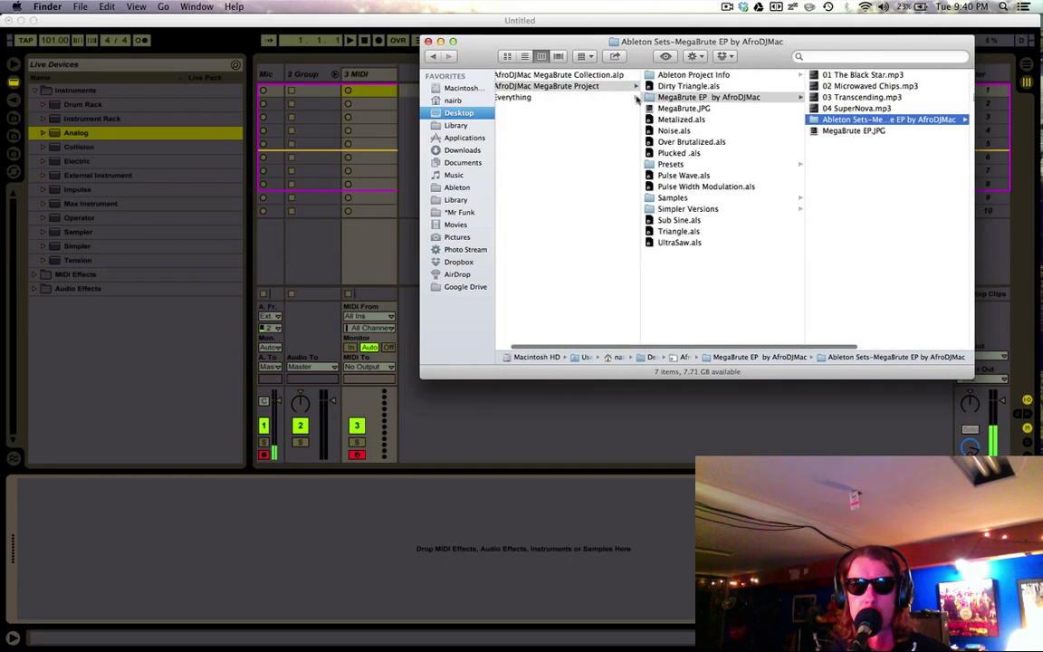
double_click(686, 86)
- Discard the untitled set, then export the AfroDJMac MegaBrute Project's files to the Library via Manage Project
click(559, 349)
click(36, 290)
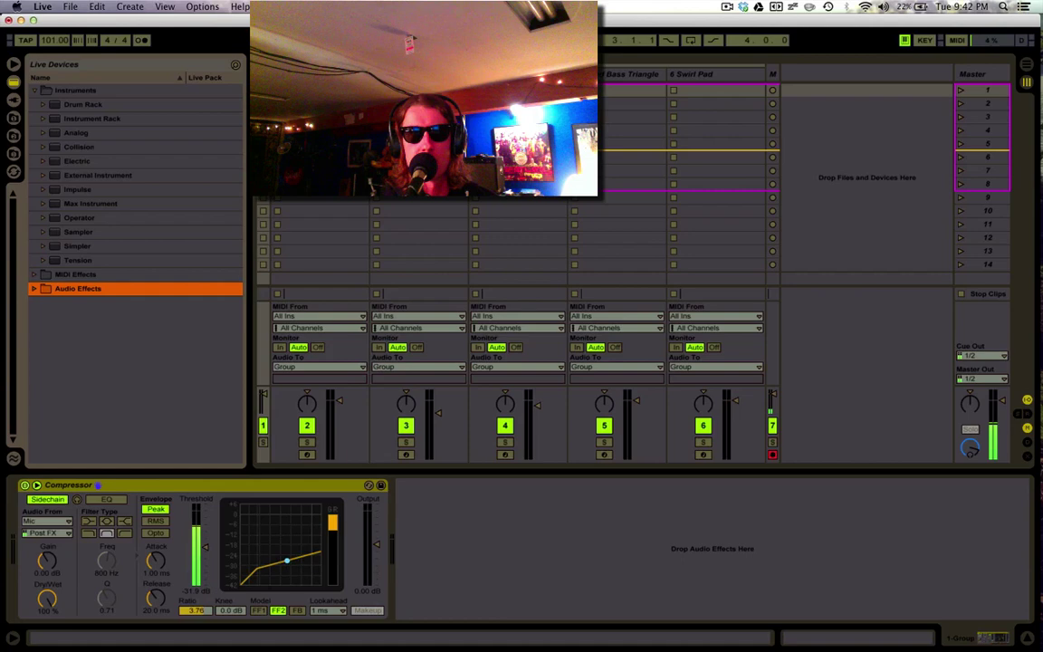
click(63, 7)
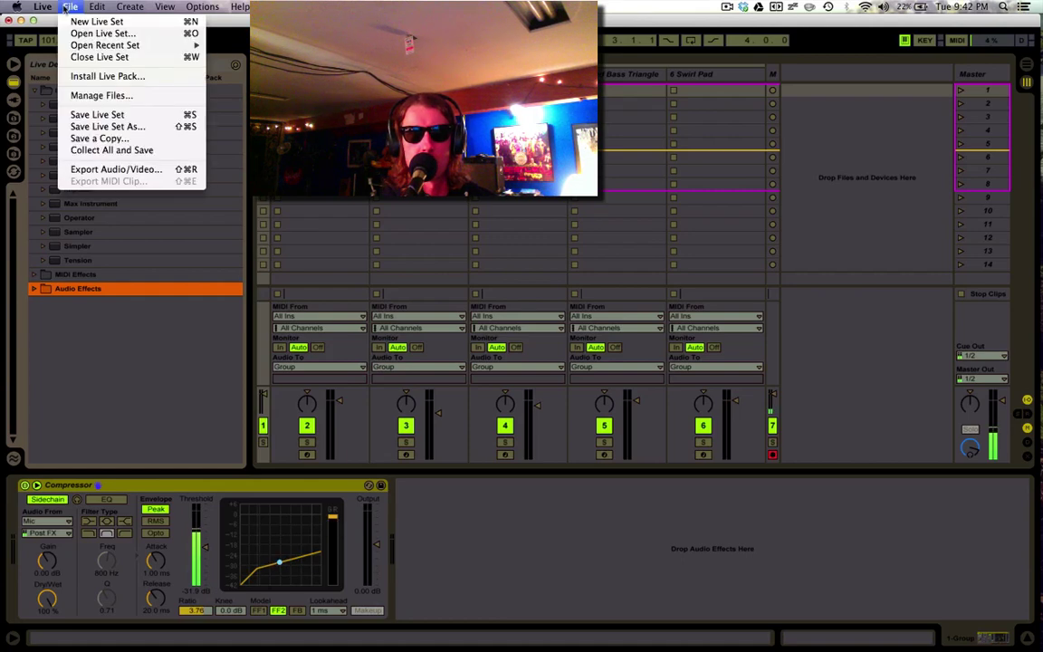
click(98, 95)
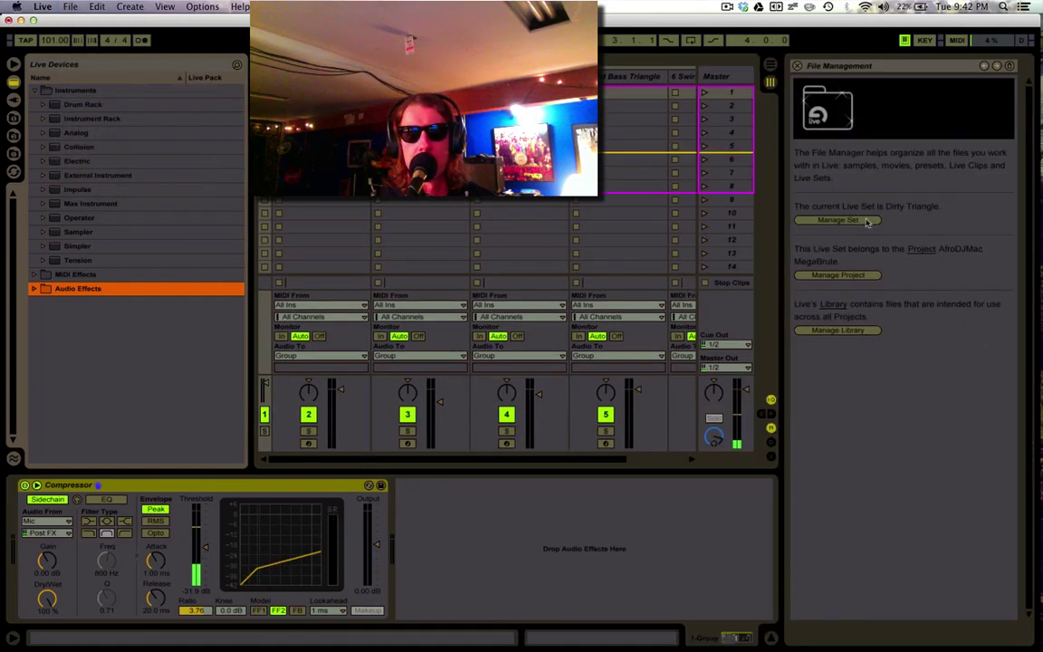
click(860, 276)
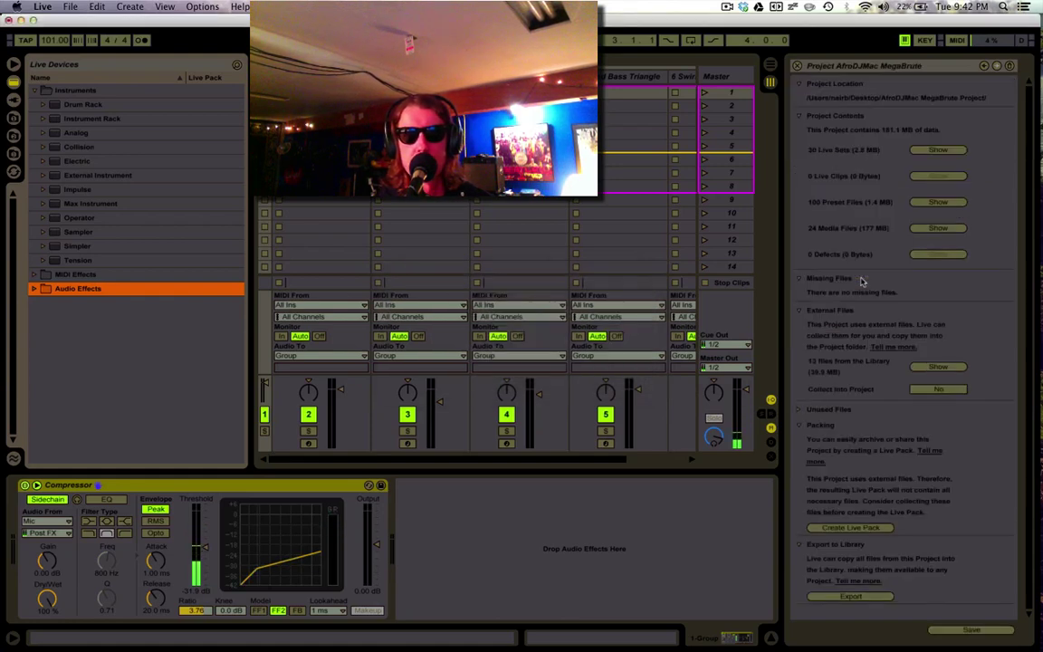
click(868, 599)
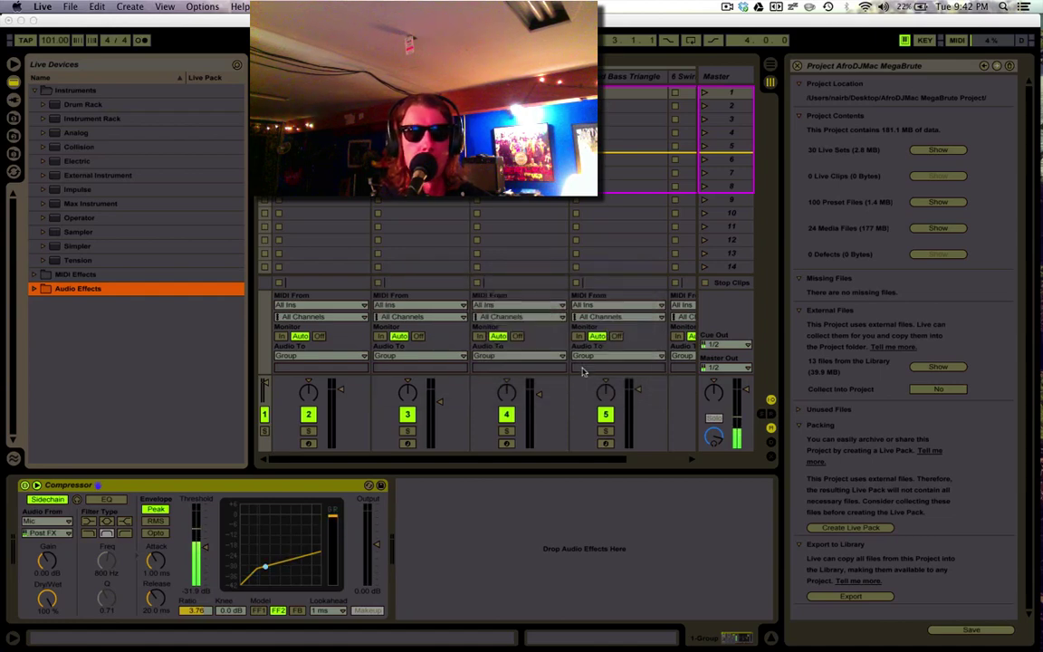
- Dismiss the export notice and expand Instrument Rack > AfroDJMac MegaBrute Collection > MegaBrute Sampler presets
click(643, 351)
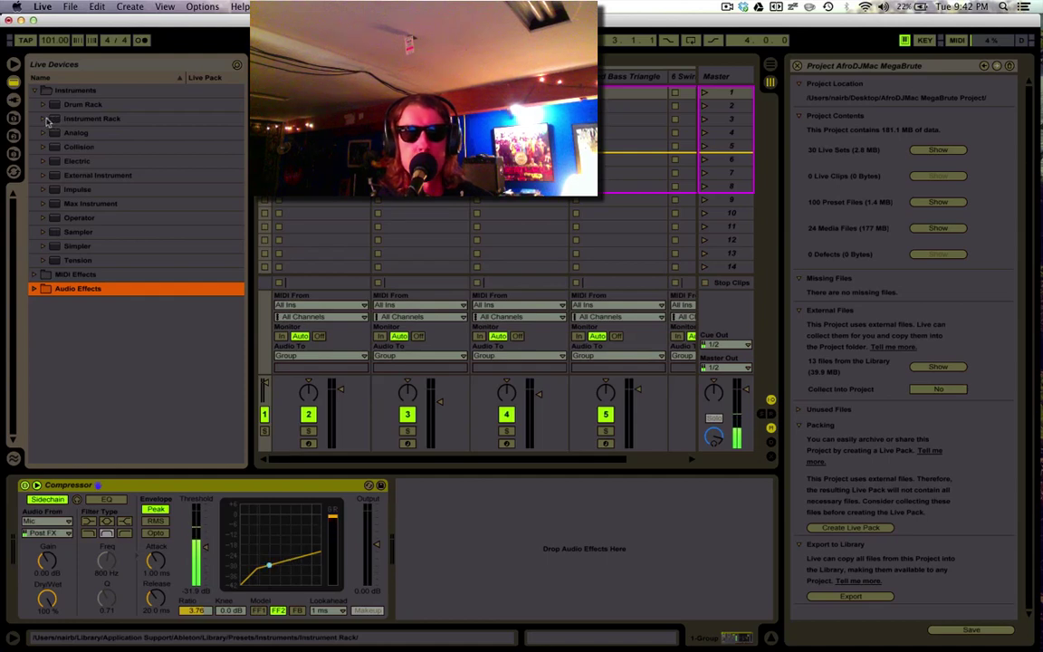
click(43, 120)
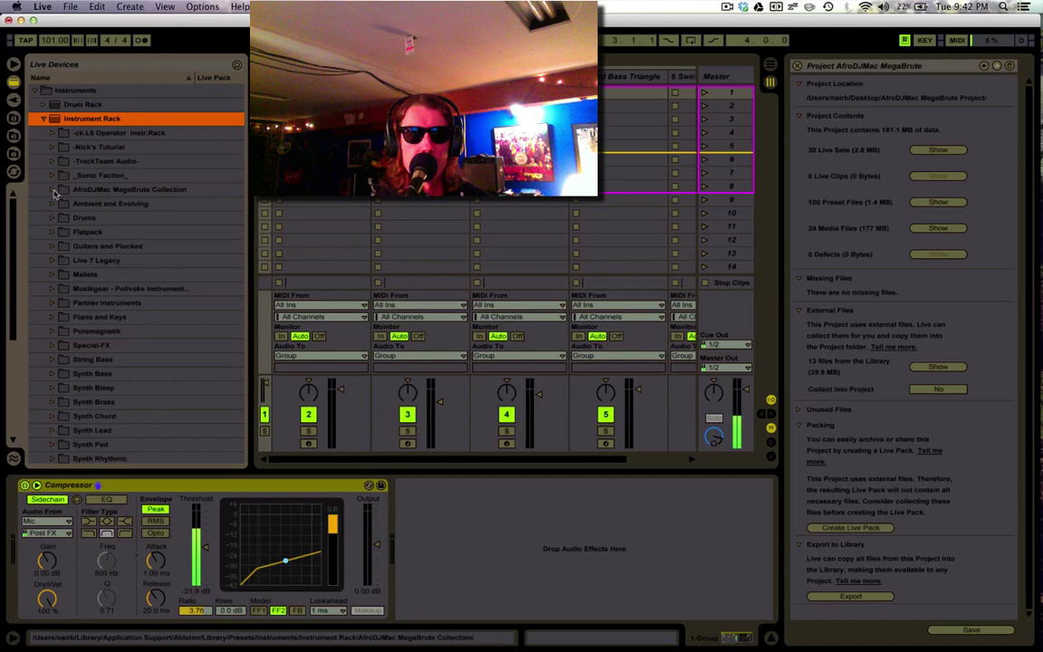
click(53, 190)
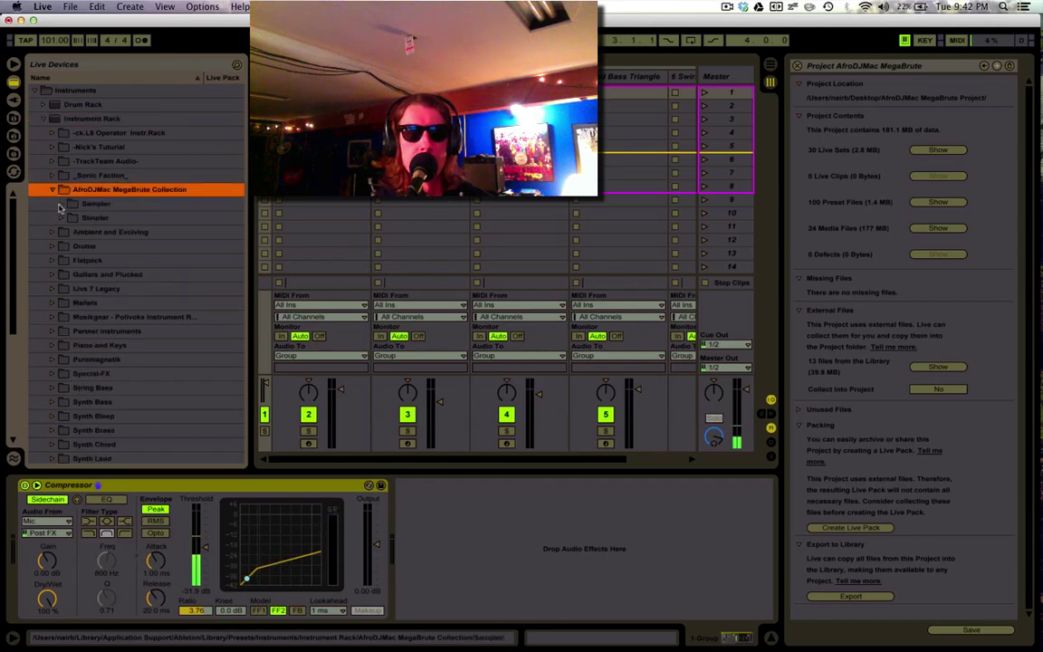
click(60, 206)
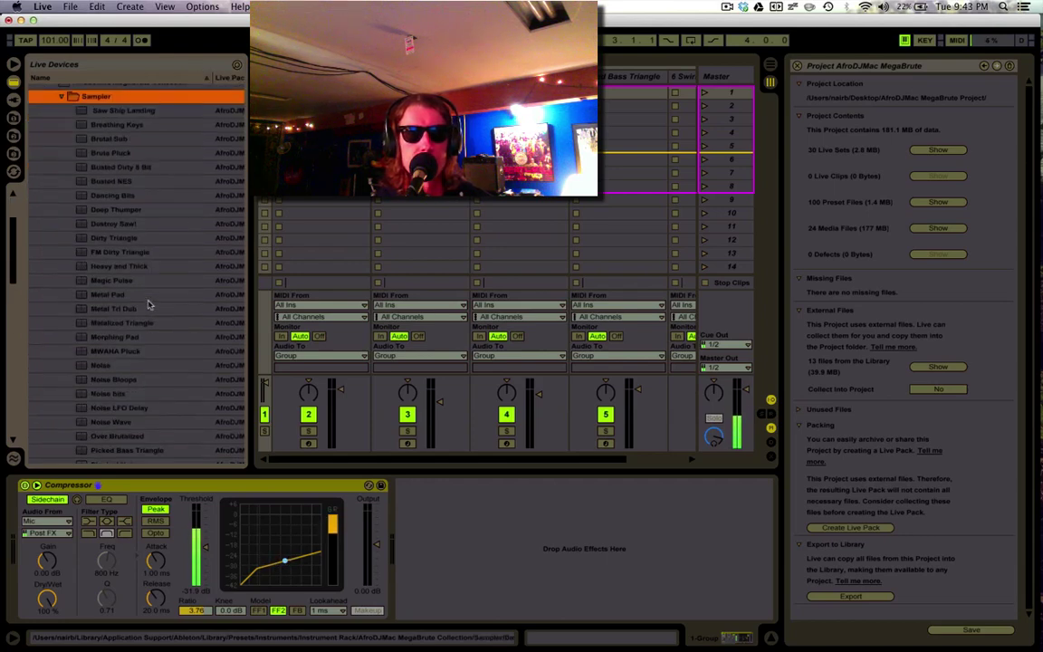
- Expand the MegaBrute Simpler presets folder and close the project information panel
scroll(150, 306, down, 10)
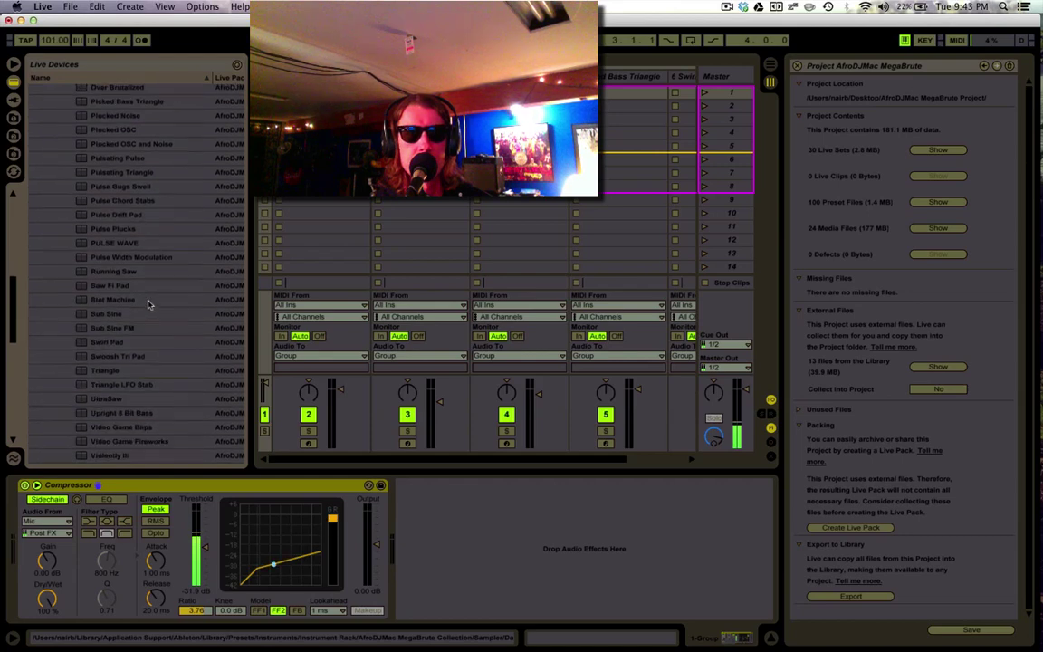
scroll(150, 305, down, 5)
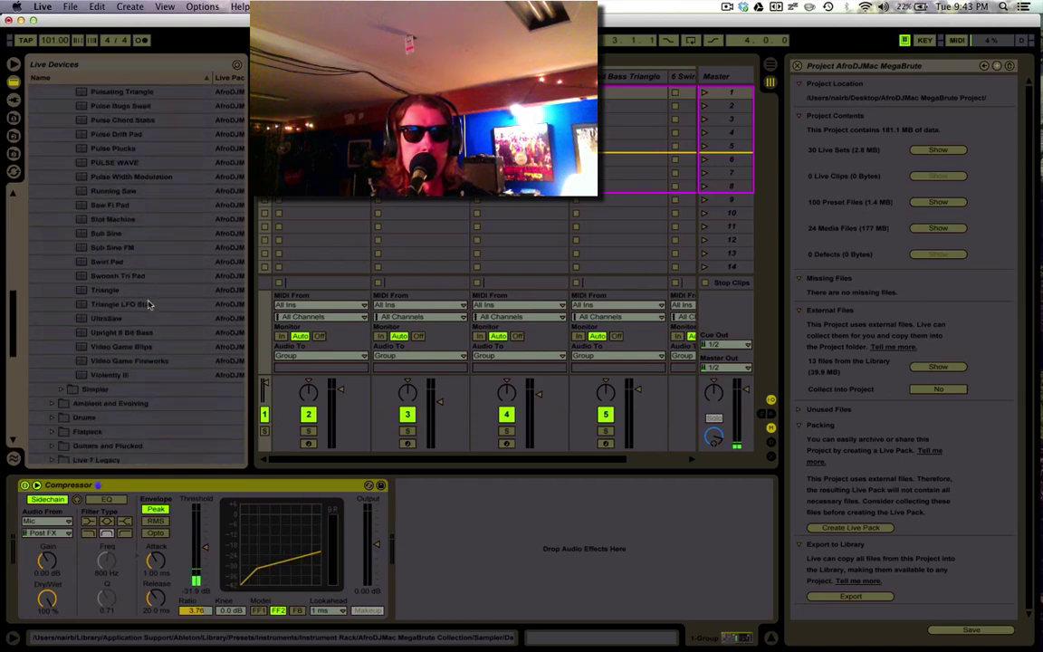
click(153, 391)
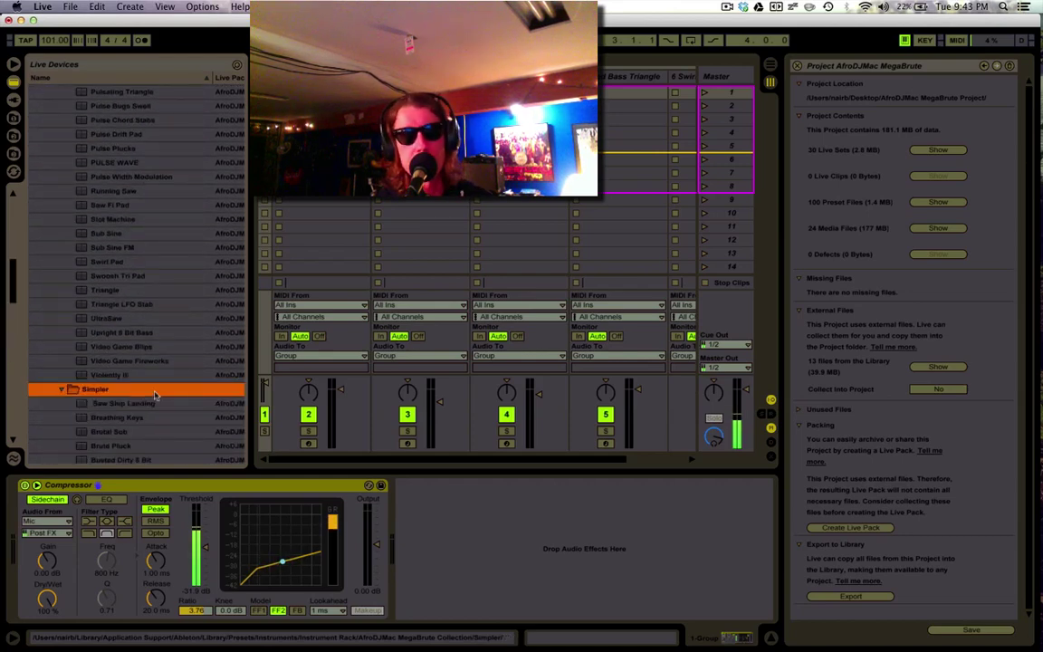
scroll(154, 395, down, 15)
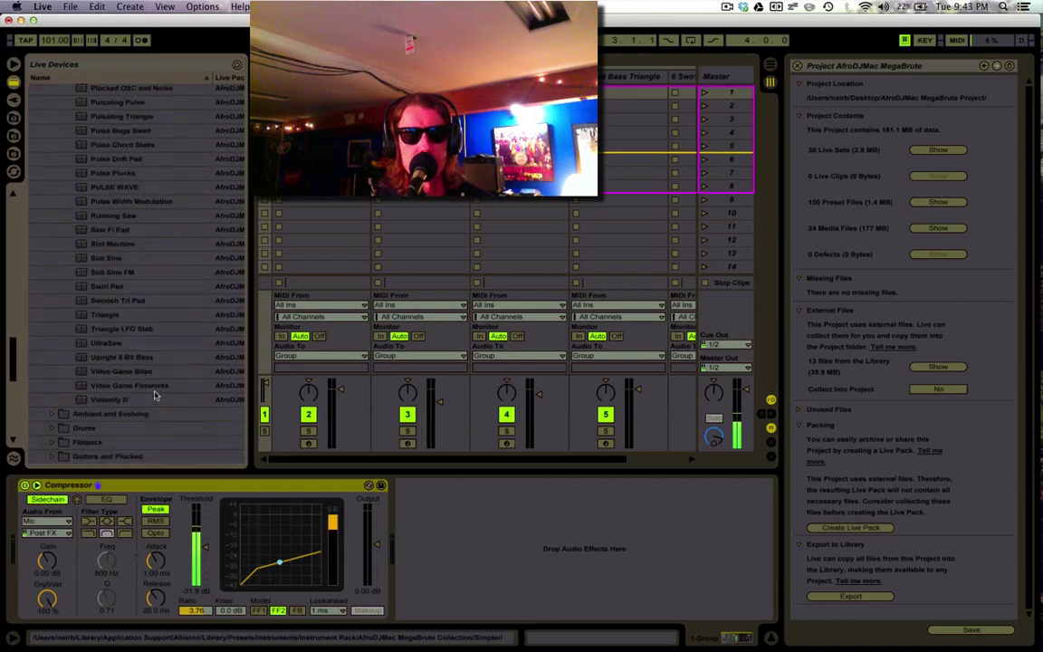
scroll(156, 396, up, 12)
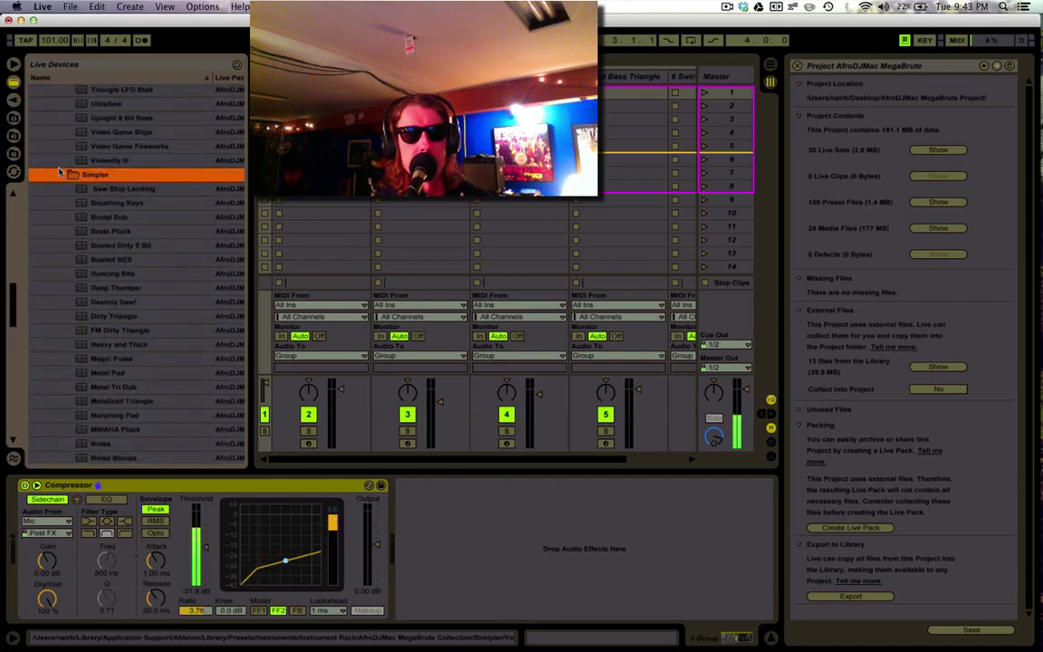
scroll(91, 163, up, 8)
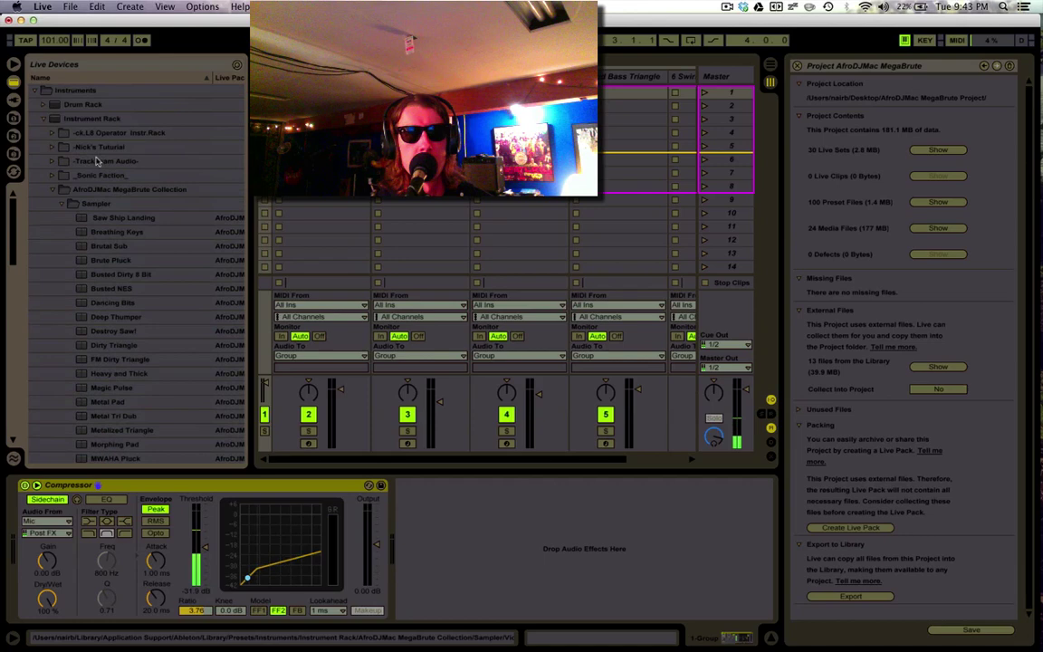
click(796, 67)
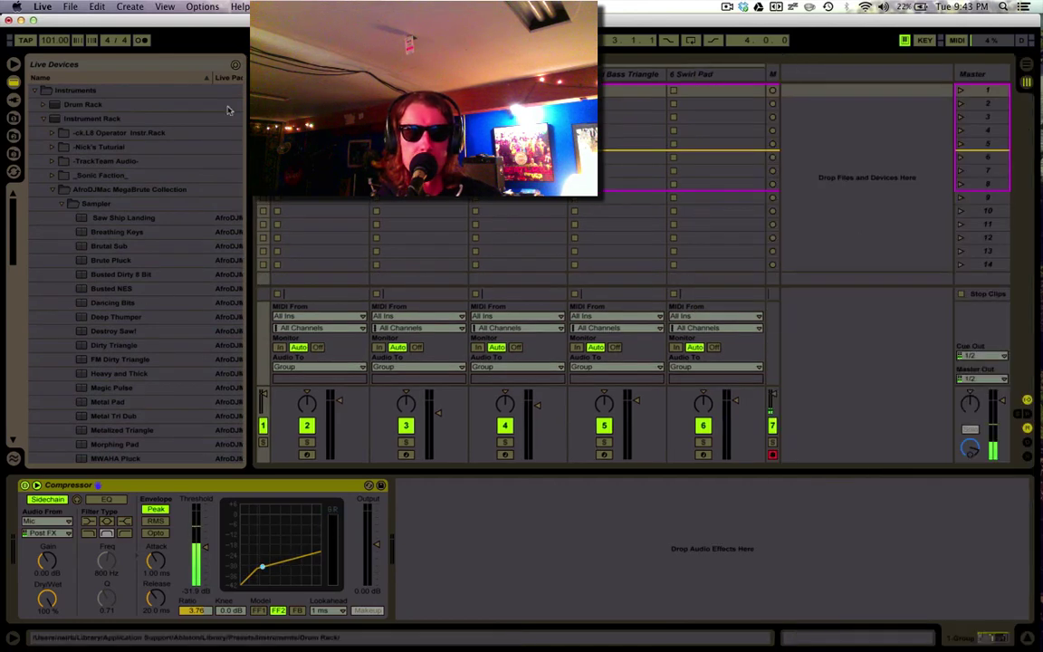
- In a new Live Set, load Dirty Triangle onto MIDI track 3, arm it, and select its Serial Filters device
click(73, 6)
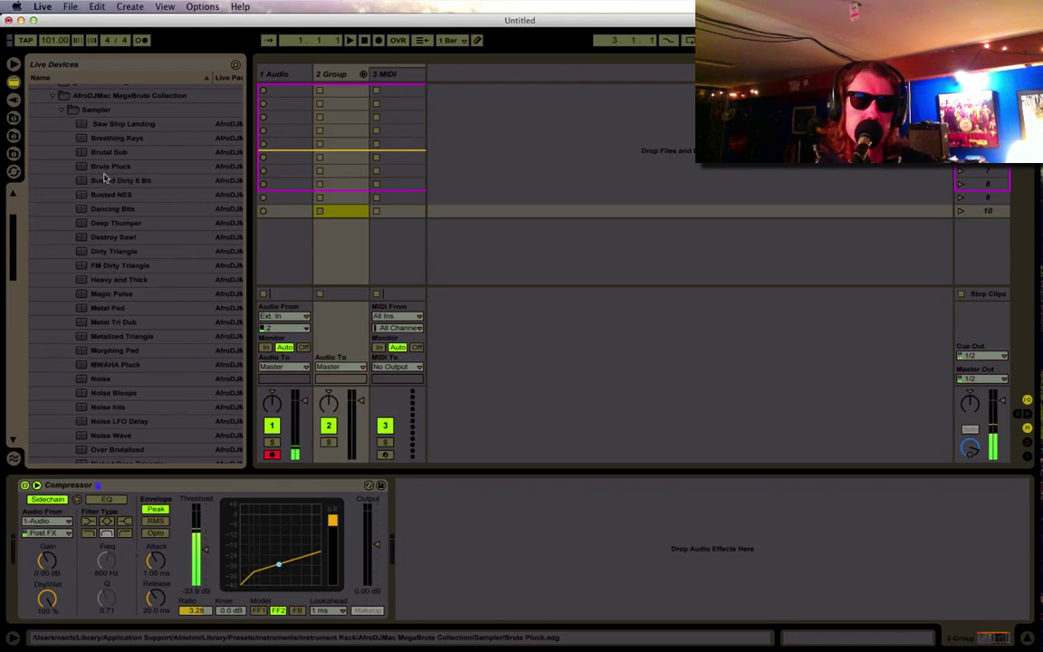
click(113, 251)
click(382, 76)
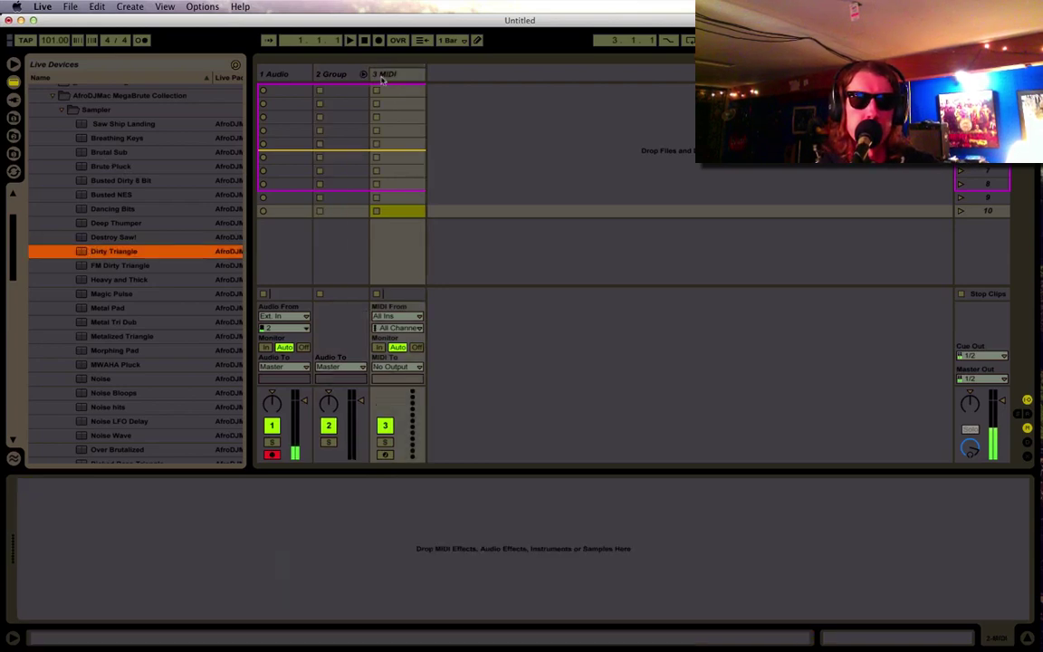
key(Return)
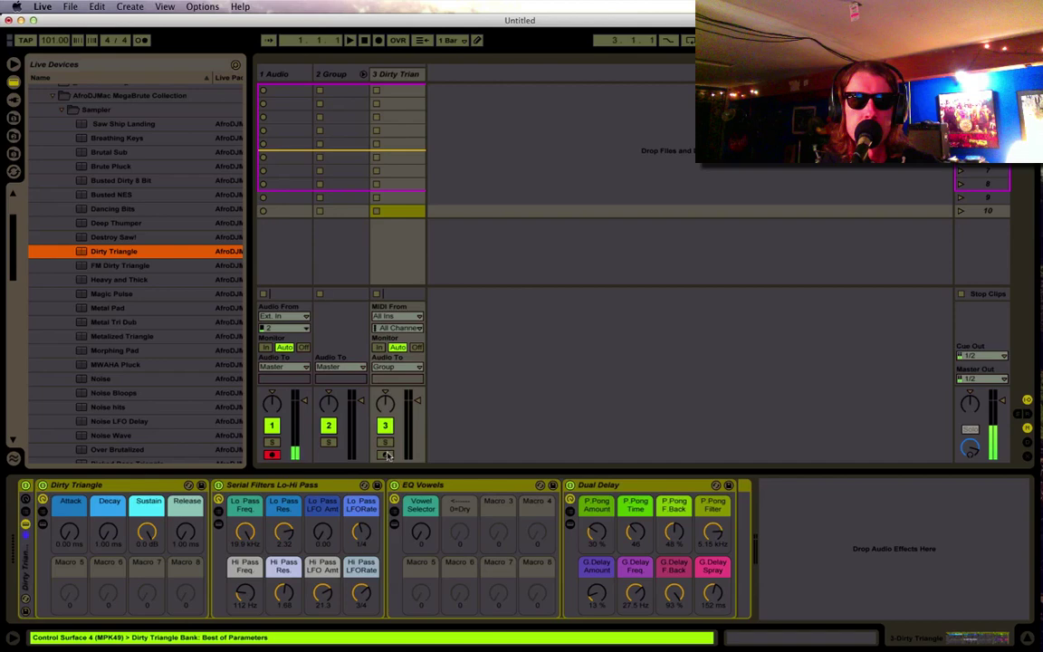
click(384, 454)
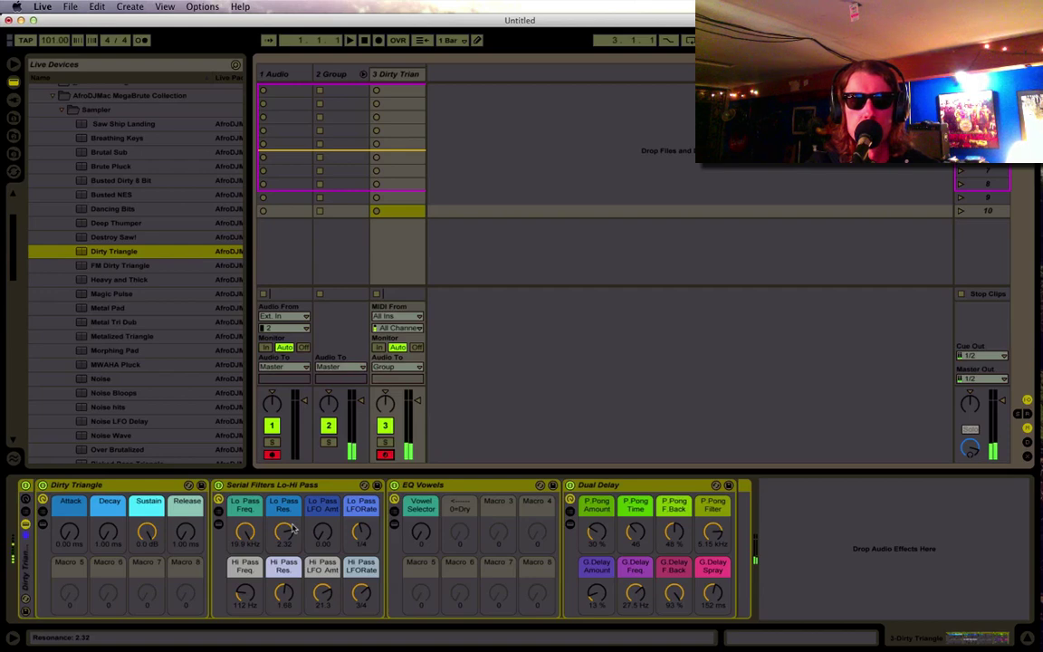
click(282, 487)
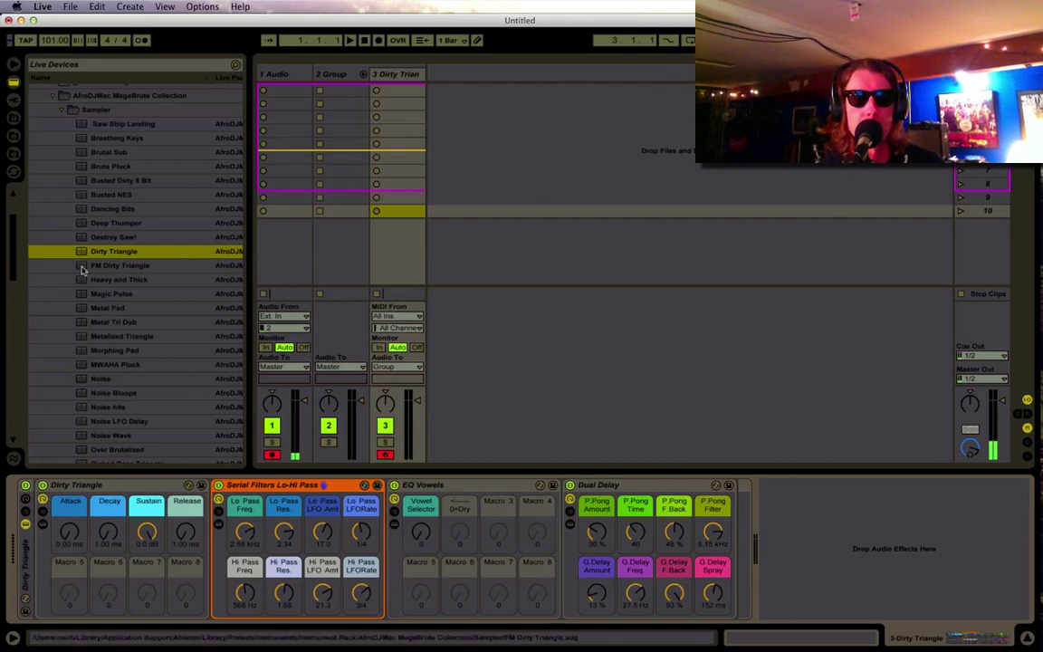
- Drop FM Dirty Triangle onto track 3 and select its rack chain and inner Dirty Triangle device
drag(100, 265, 402, 82)
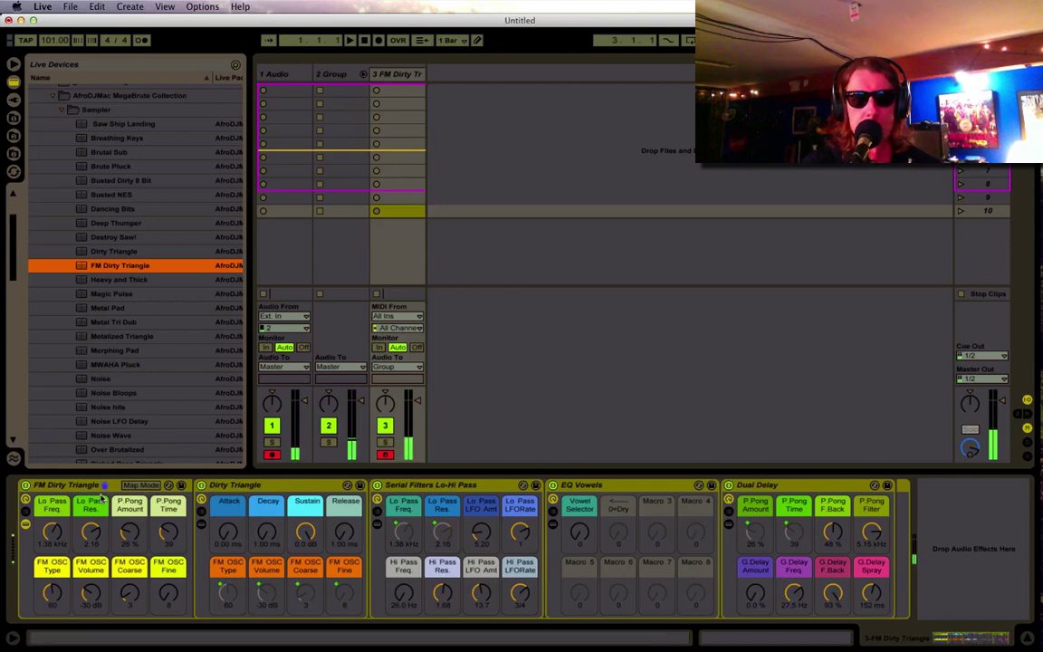
click(91, 492)
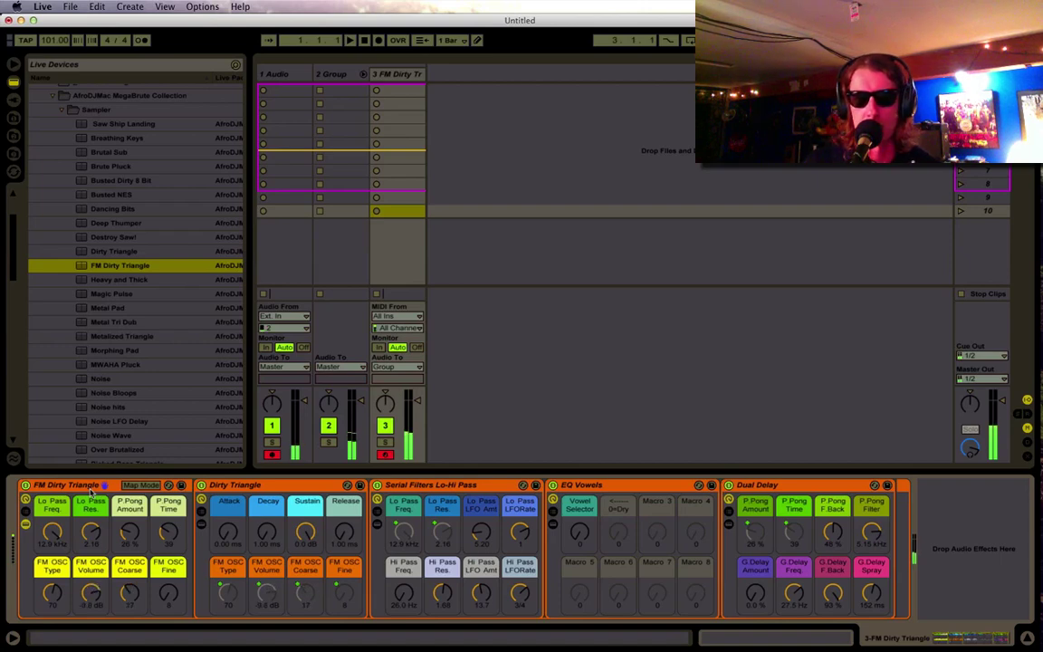
click(287, 487)
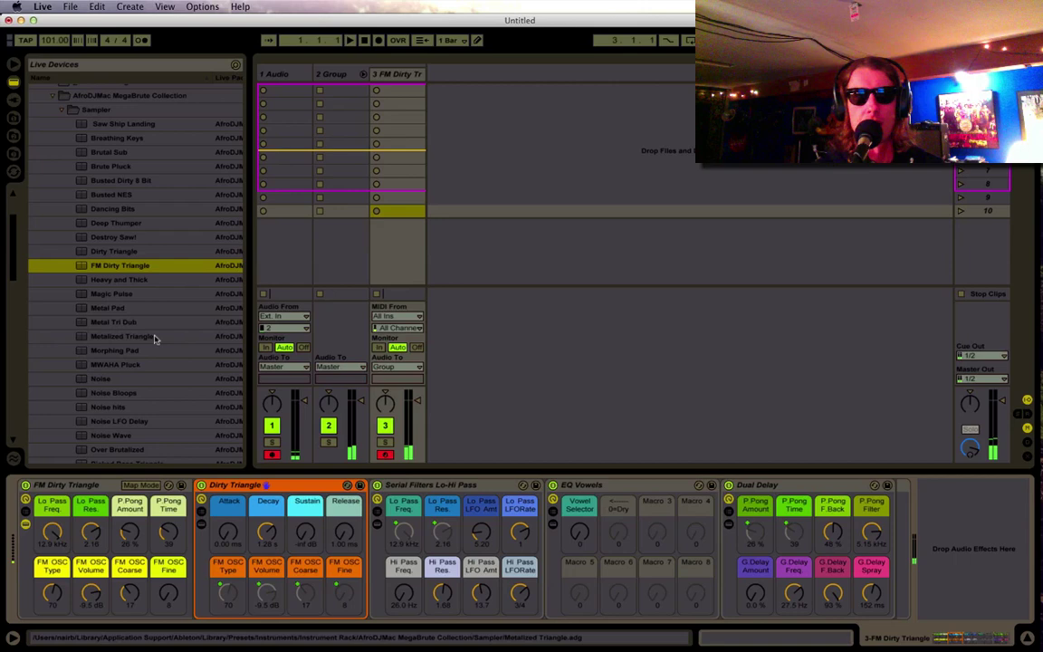
- Load the Magic Pulse preset onto track 3 and select its device chain
click(84, 295)
drag(84, 295, 414, 106)
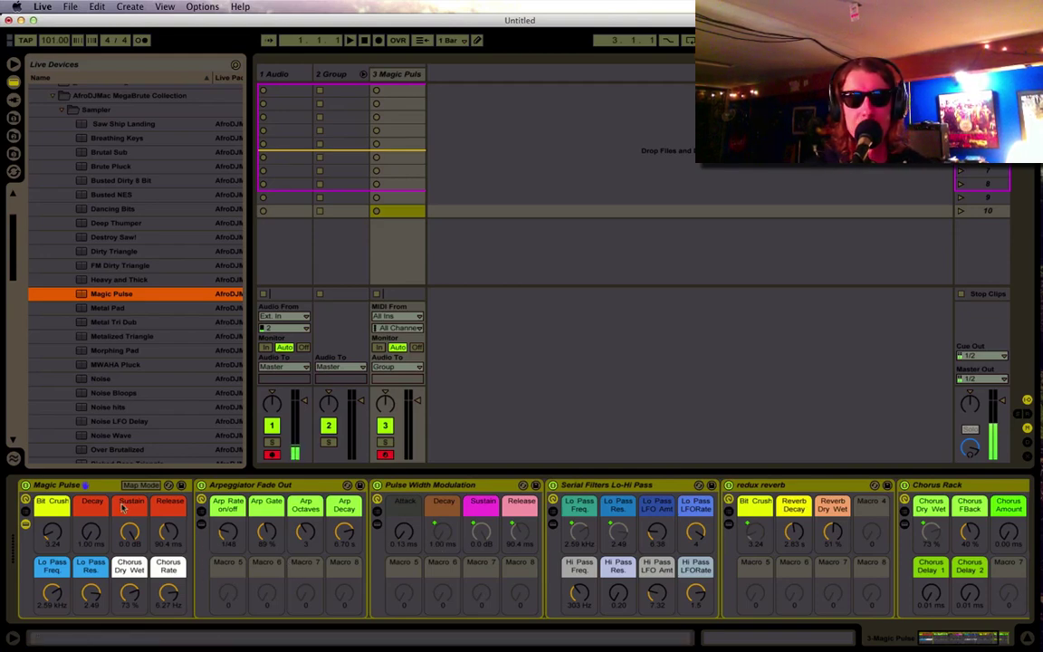
click(56, 487)
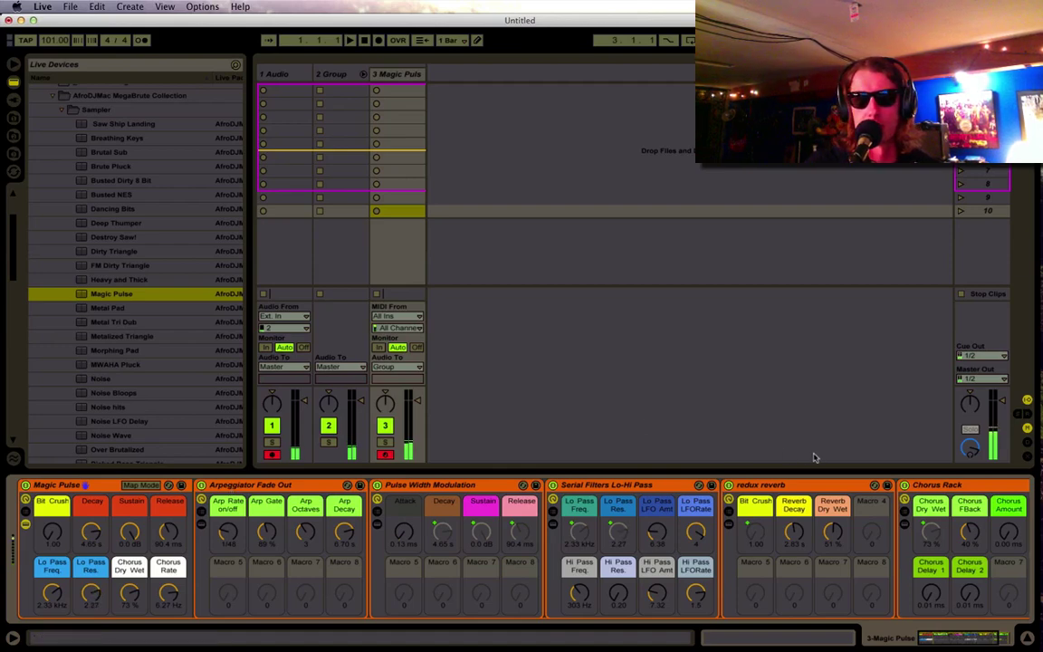
- Raise Chorus Amount to about 3.56 ms and lengthen the Chorus Delay 2 time
scroll(917, 544, right, 5)
drag(870, 533, 869, 507)
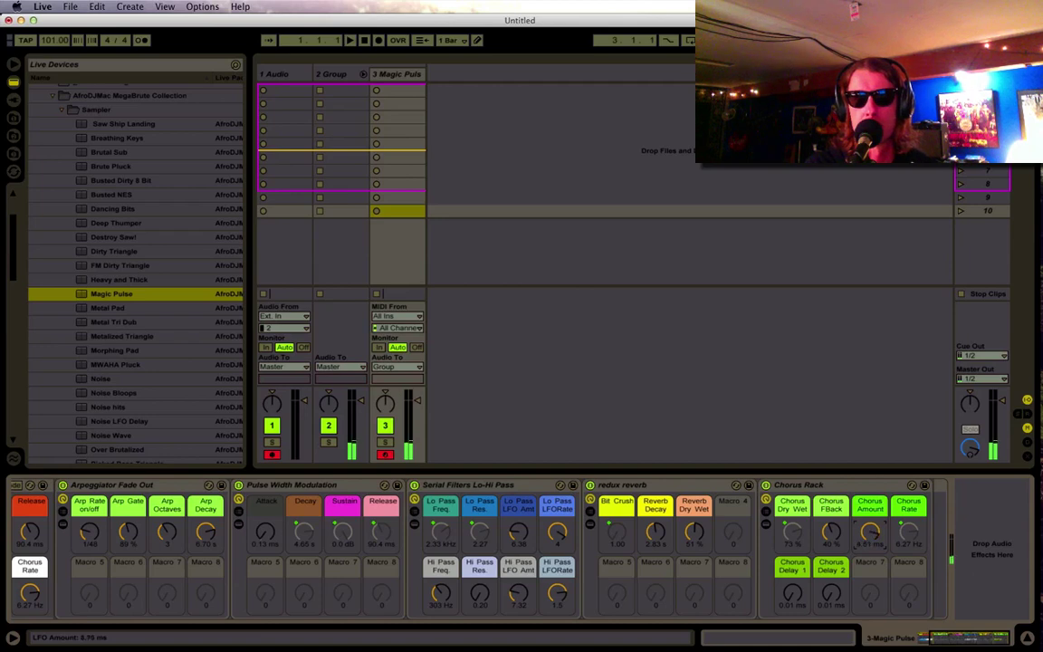
drag(831, 593, 830, 569)
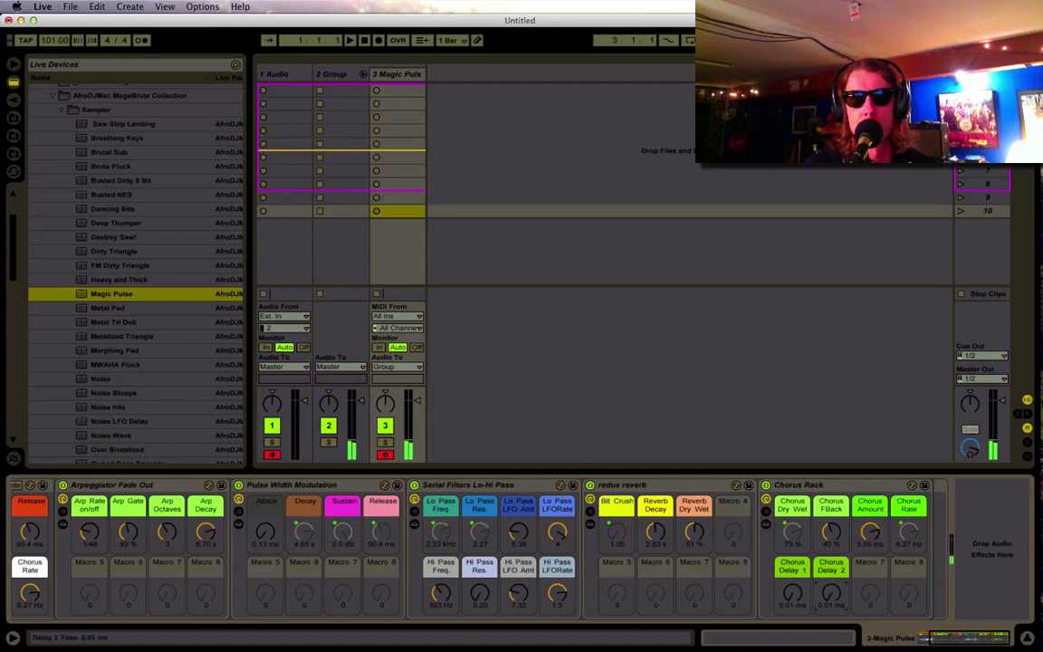
scroll(431, 615, left, 3)
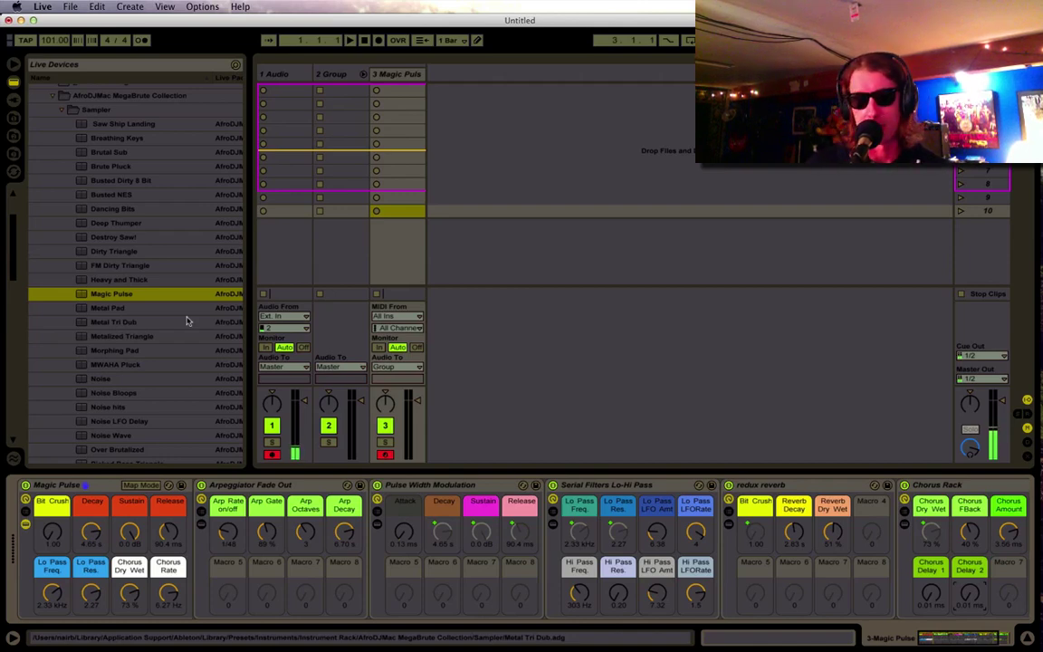
- Select Metal Tri Dub in the Live Devices browser and drag it onto track 3's clip slots
click(82, 323)
drag(81, 323, 402, 94)
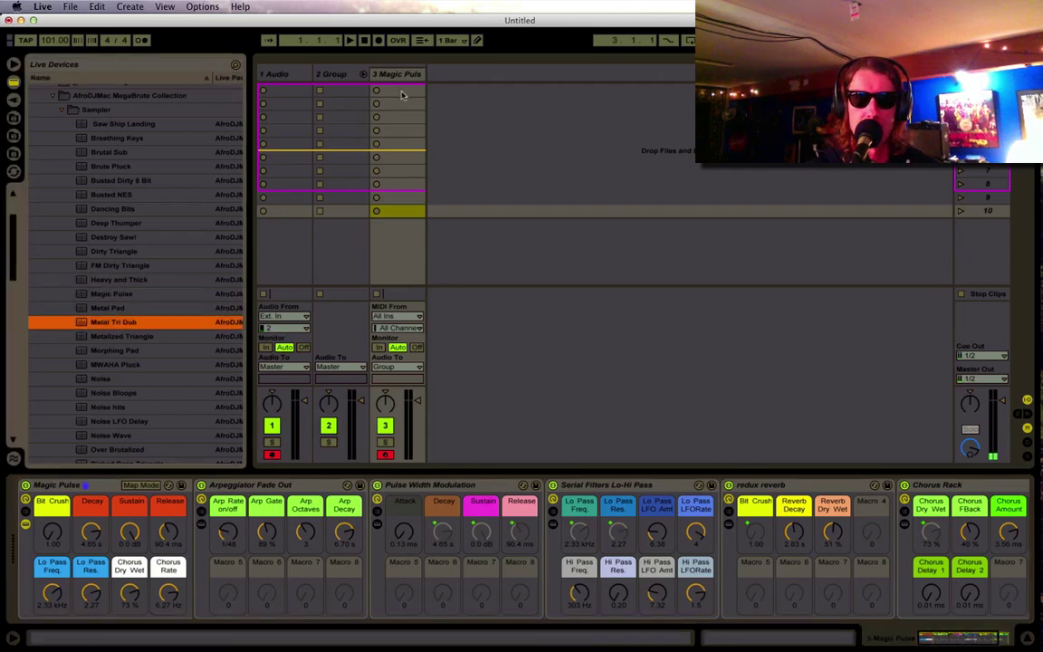